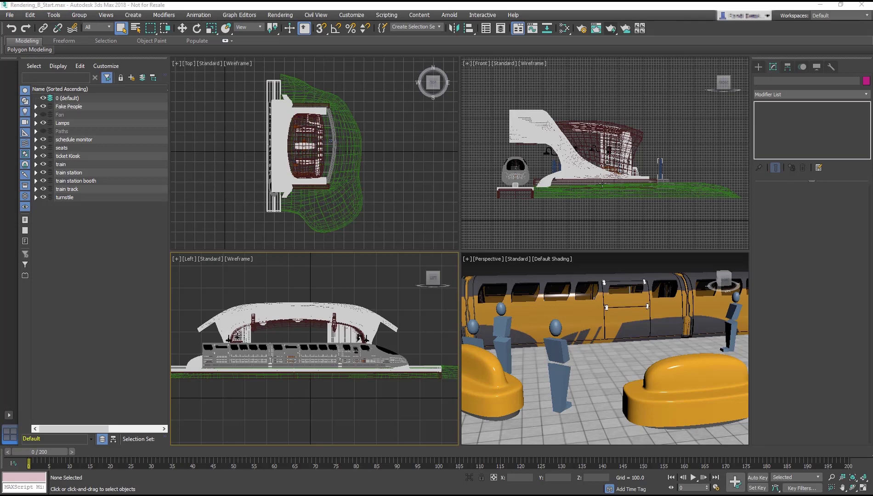
Switch the Create panel's light types from Standard to Photometric.
click(756, 68)
click(782, 80)
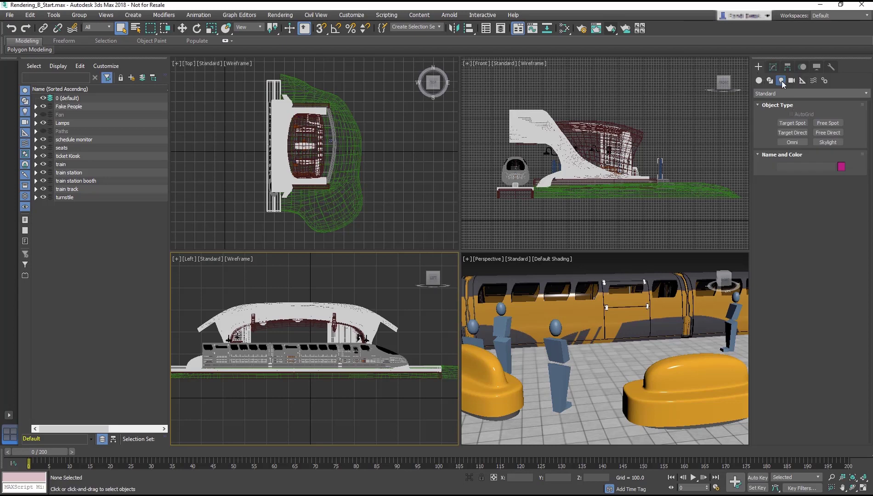
click(813, 93)
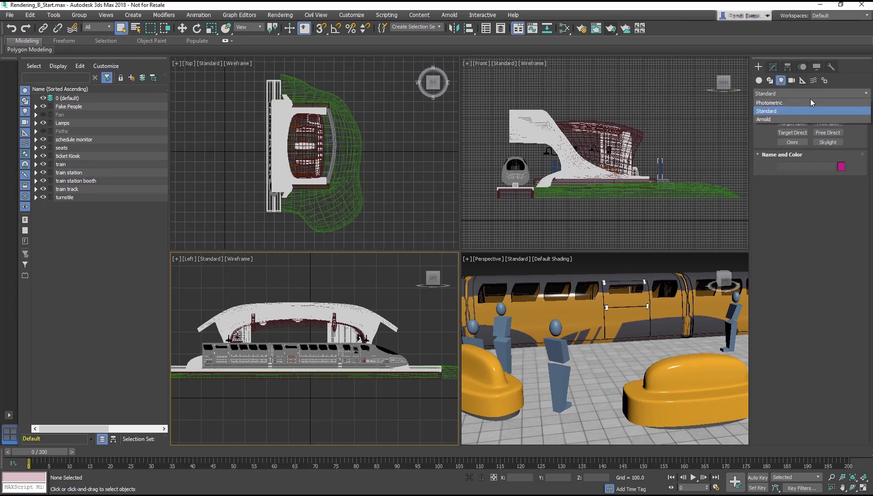
click(808, 103)
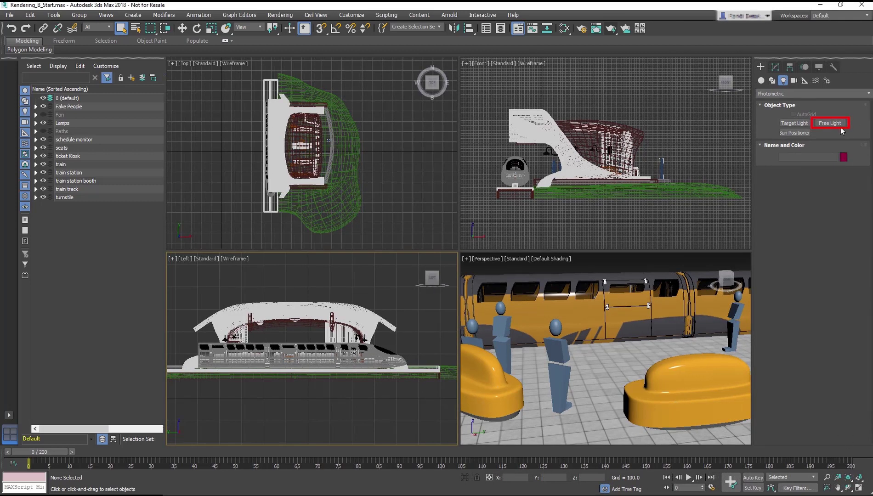
Place a free photometric light left of the station with logarithmic exposure, raised high above the platform.
click(825, 124)
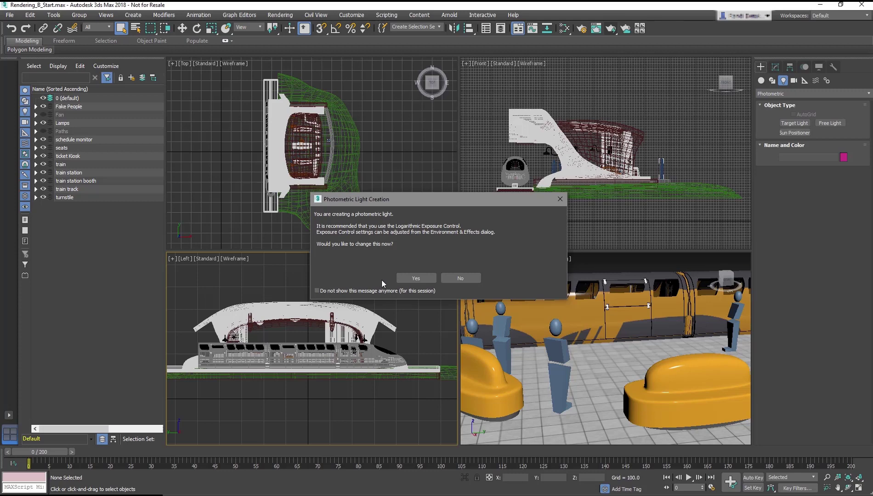
click(410, 279)
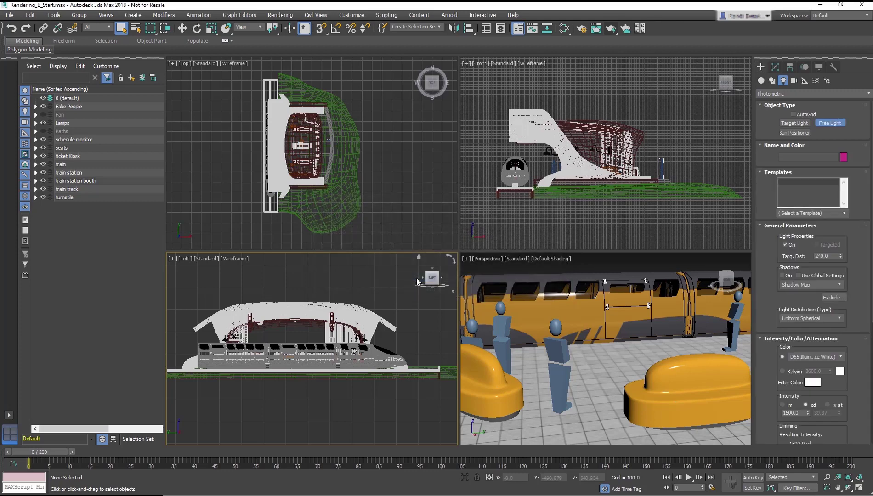
click(220, 153)
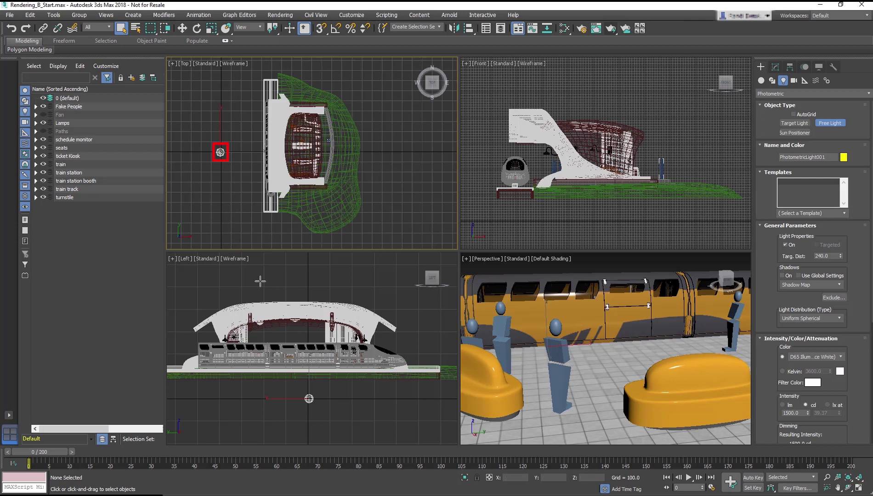
key(w)
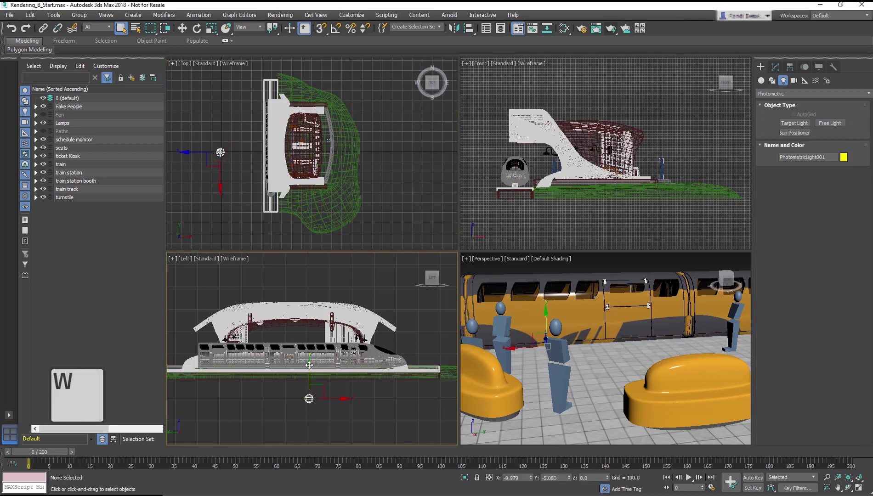
drag(309, 366, 317, 267)
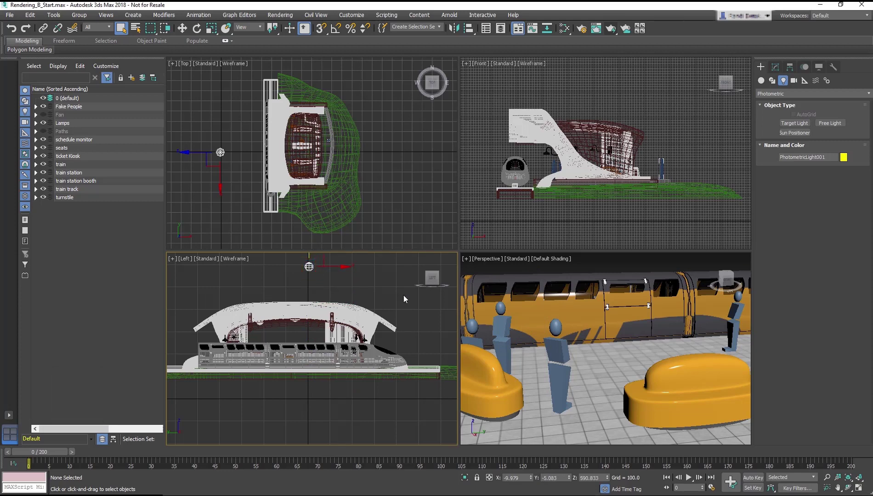
click(600, 266)
Render a test frame of the Perspective view and move the rendered frame aside.
key(F9)
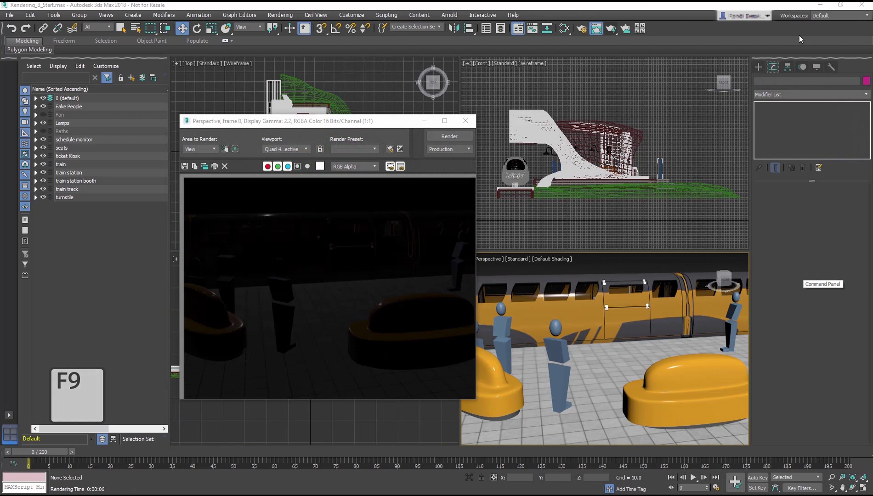
click(757, 66)
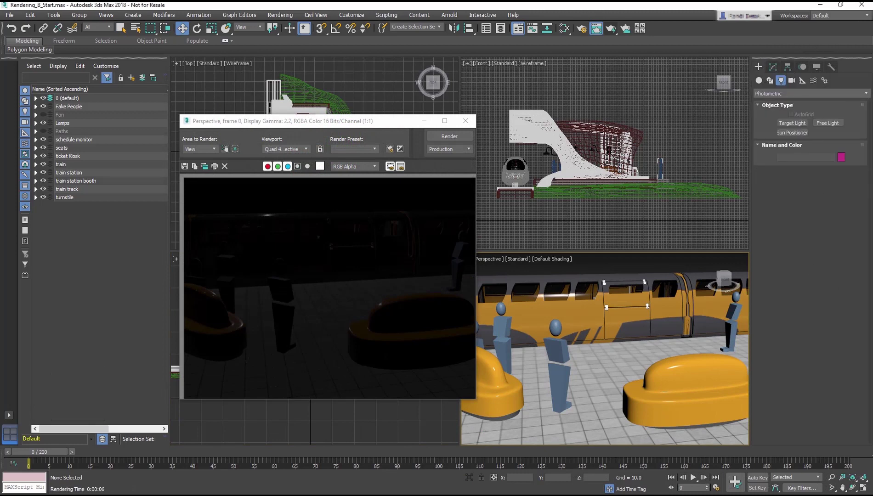
drag(382, 122, 515, 115)
Turn on shadows for PhotometricLight001 and set them to Ray Traced Shadows.
click(224, 152)
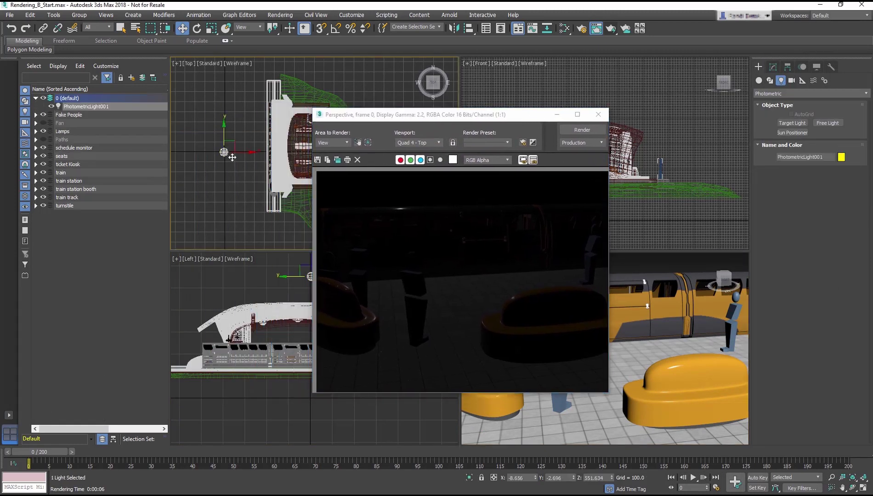
click(772, 66)
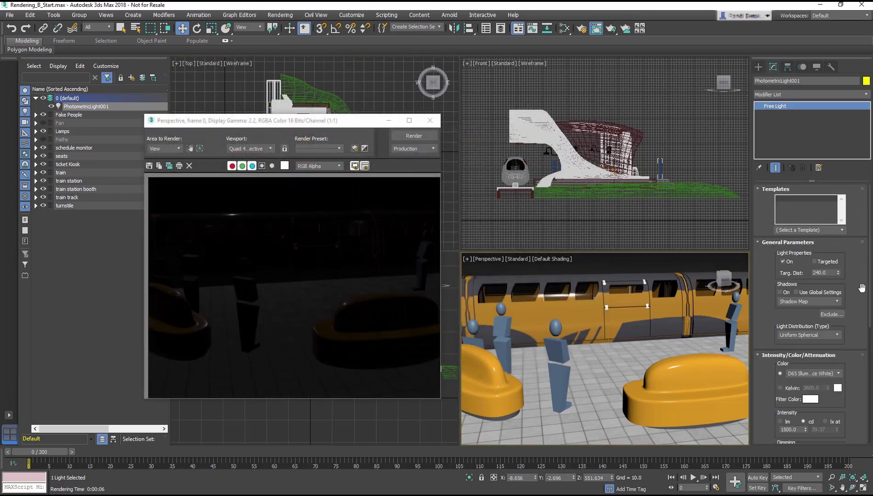
scroll(862, 288, down, 2)
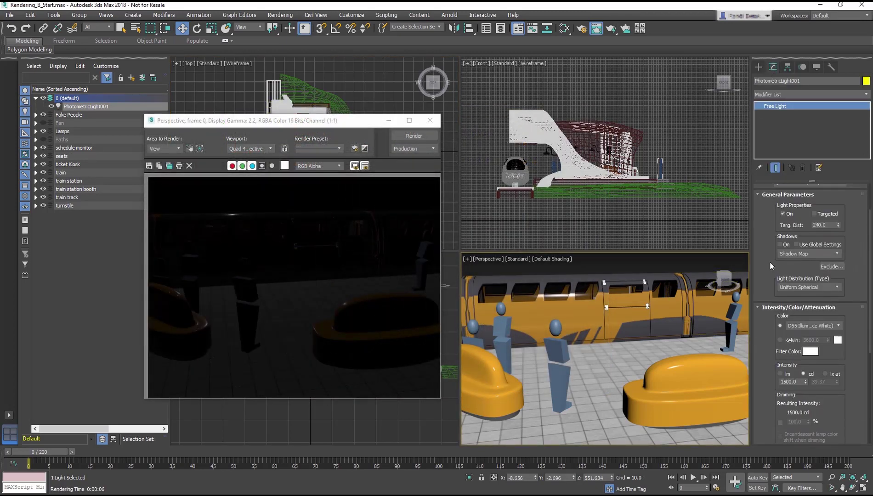
click(782, 245)
click(835, 253)
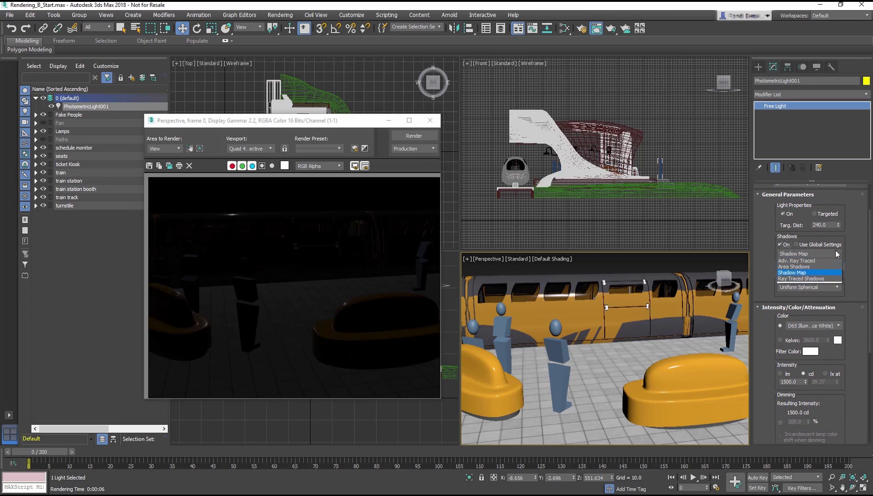
click(819, 279)
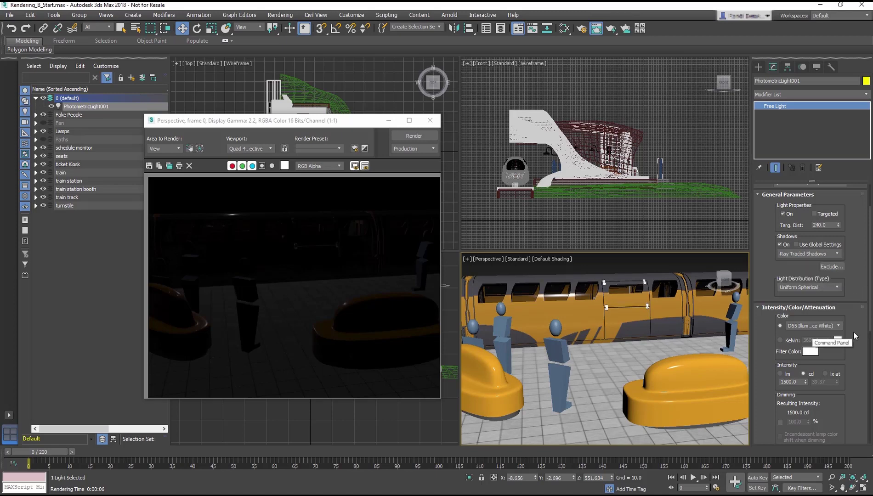
scroll(854, 332, down, 3)
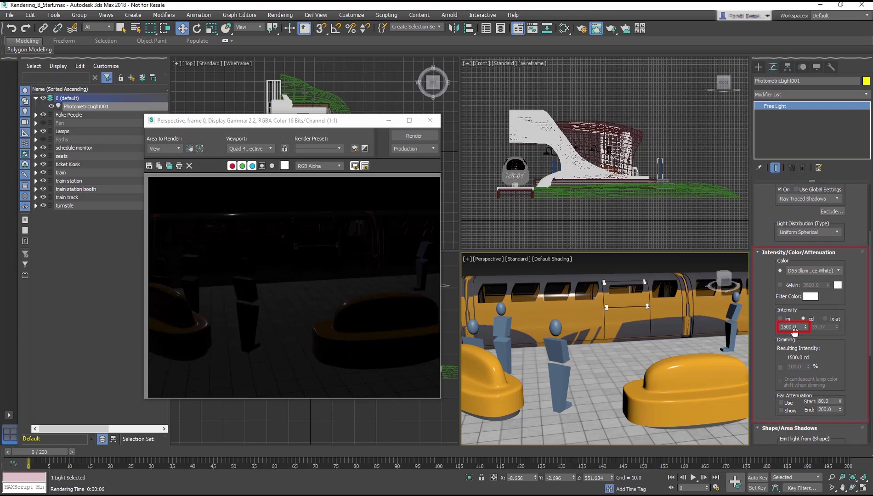
Set the light's intensity to 20000 cd, then back to 1500 cd.
drag(799, 327, 758, 323)
text(20000)
key(Return)
text(1500)
key(Return)
Apply the 60W Bulb template to PhotometricLight001.
scroll(842, 318, up, 3)
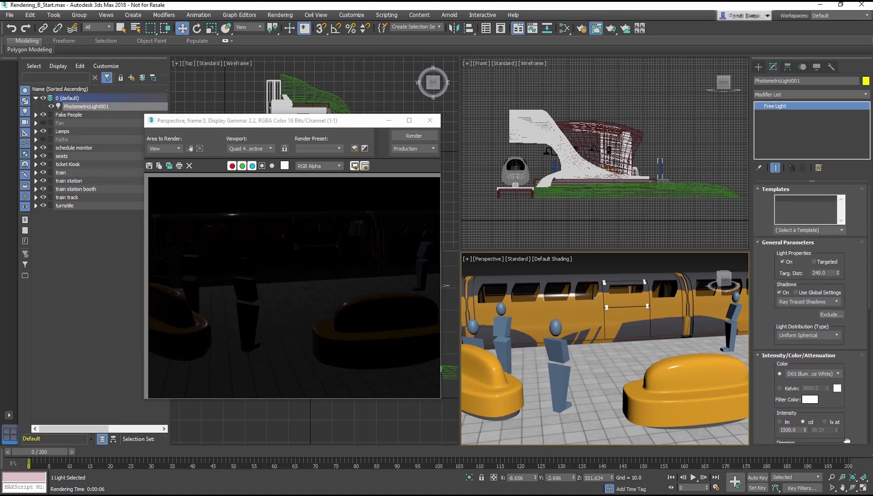
click(843, 231)
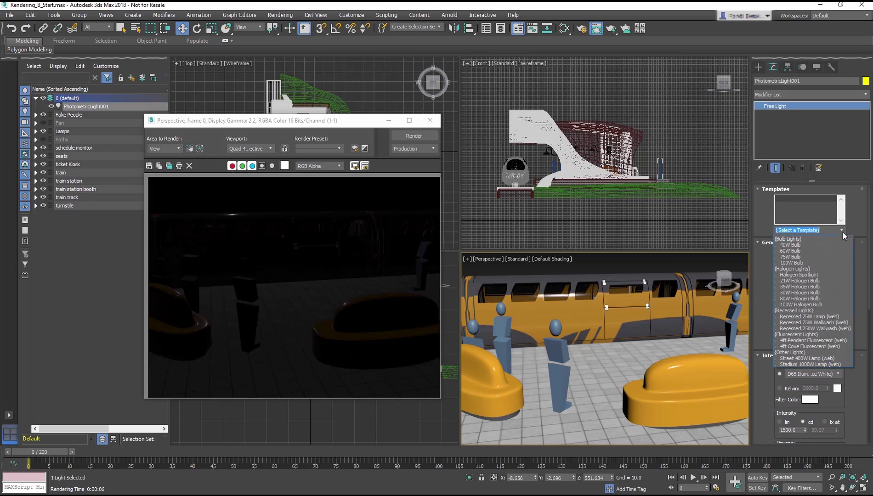
click(816, 250)
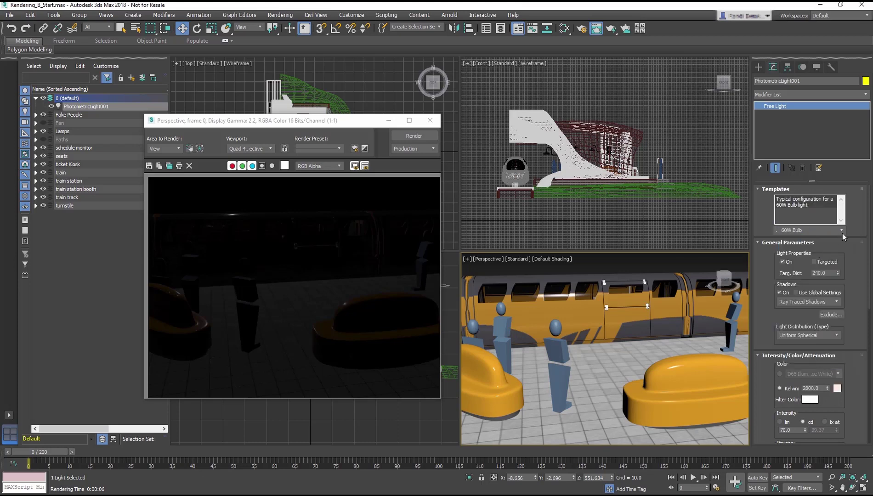
drag(862, 251, 862, 232)
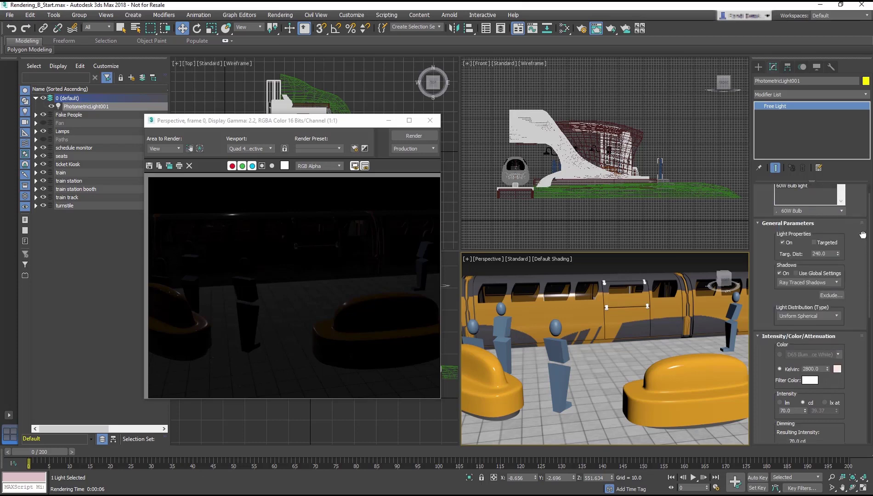
scroll(811, 312, down, 5)
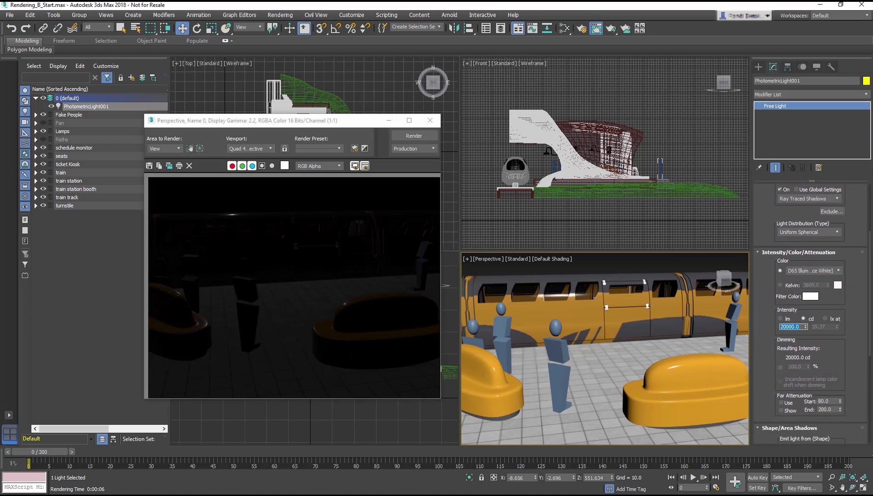
key(alt+Tab)
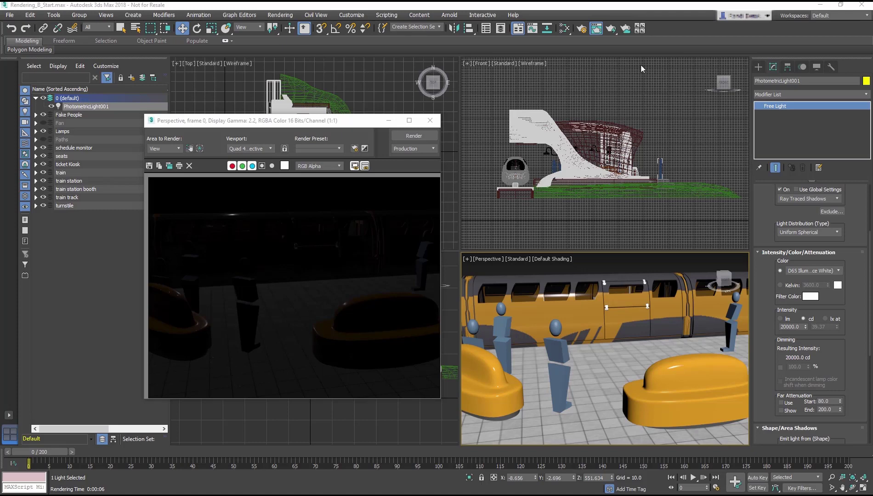
Render the Perspective view to see how dimly the platform is lit.
click(611, 29)
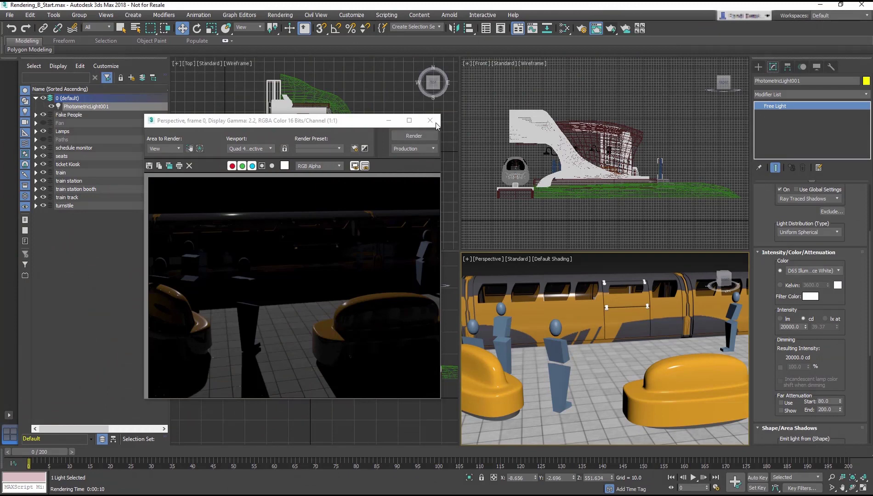
Create a second free photometric light, PhotometricLight002, and raise it above the platform.
click(430, 120)
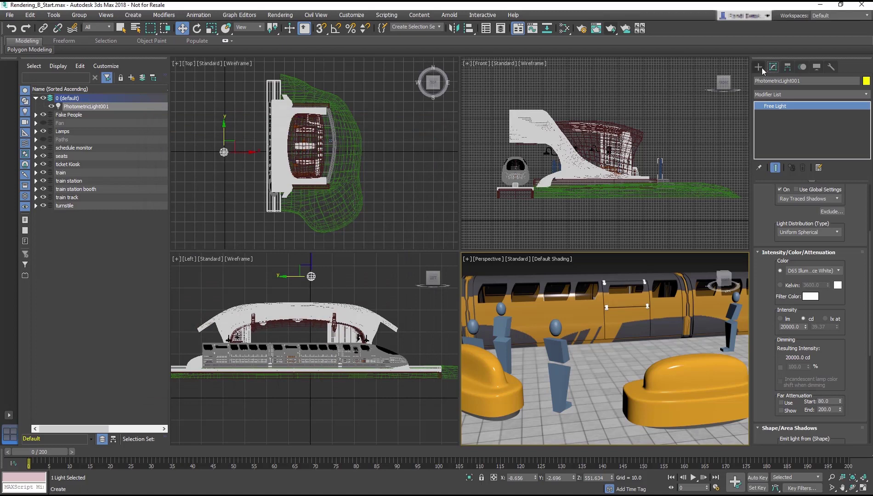
click(758, 66)
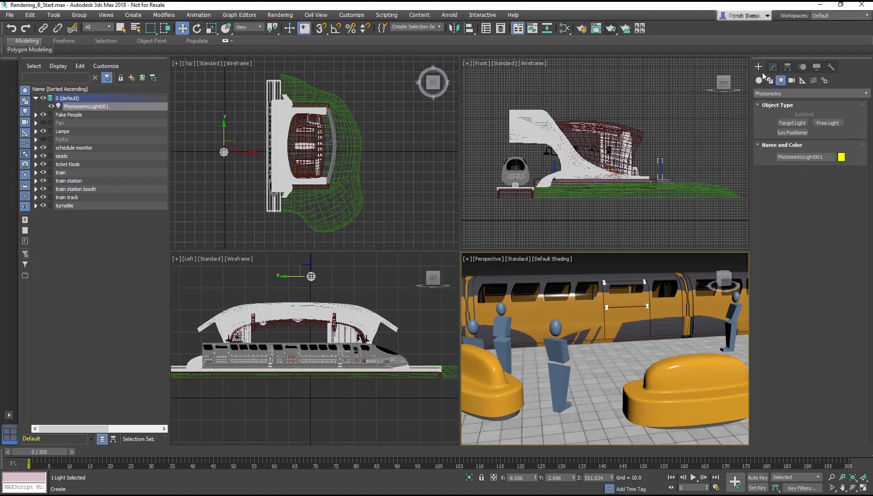
click(835, 123)
click(224, 152)
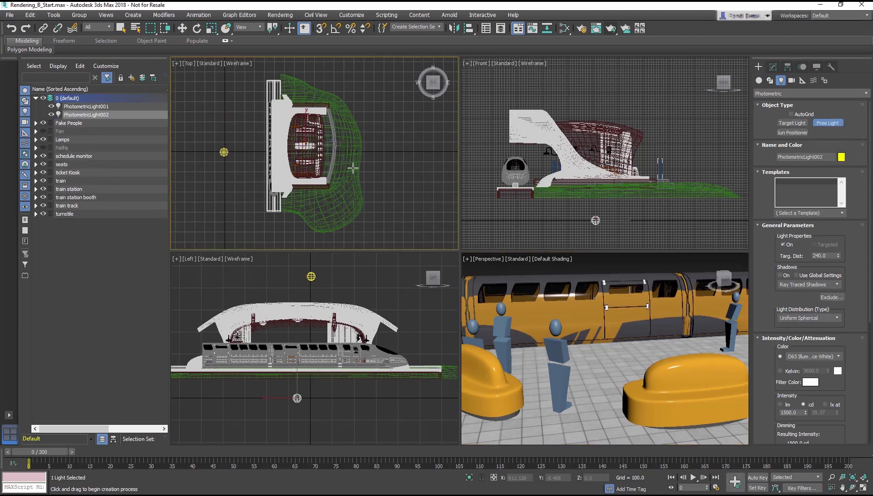
right_click(334, 408)
key(w)
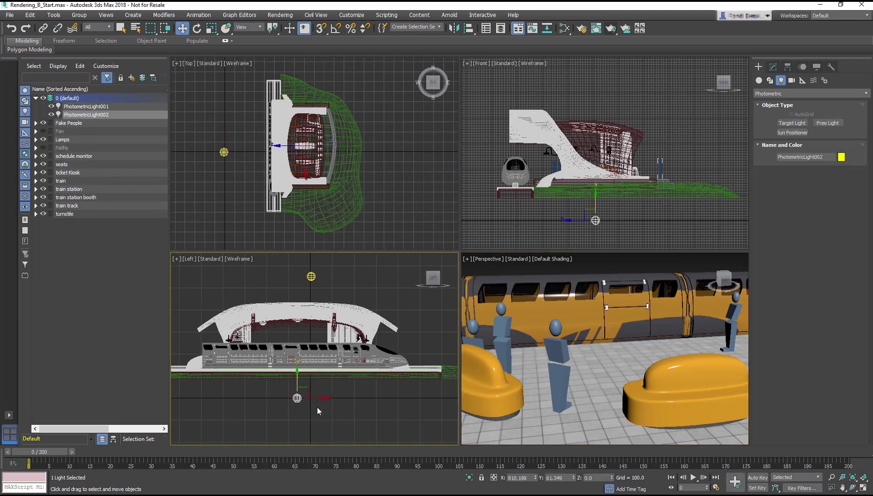
drag(297, 383, 304, 306)
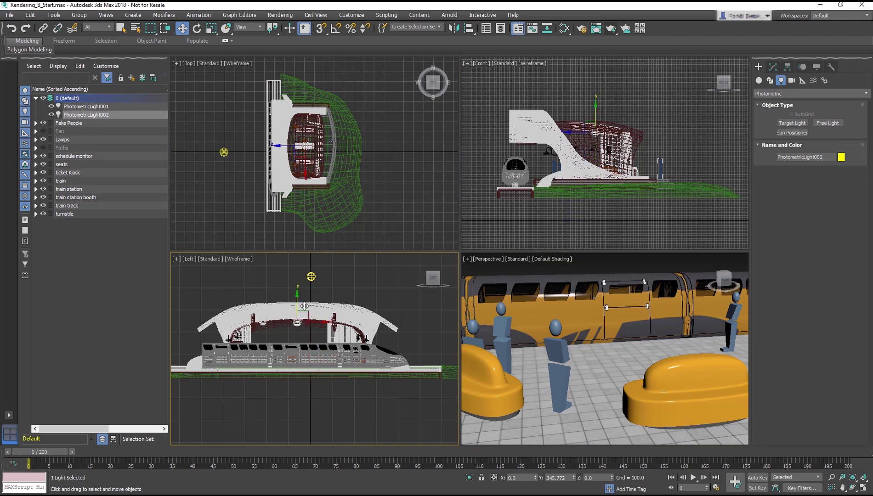
Change PhotometricLight002's intensity from 1500 to 3000 cd.
click(599, 261)
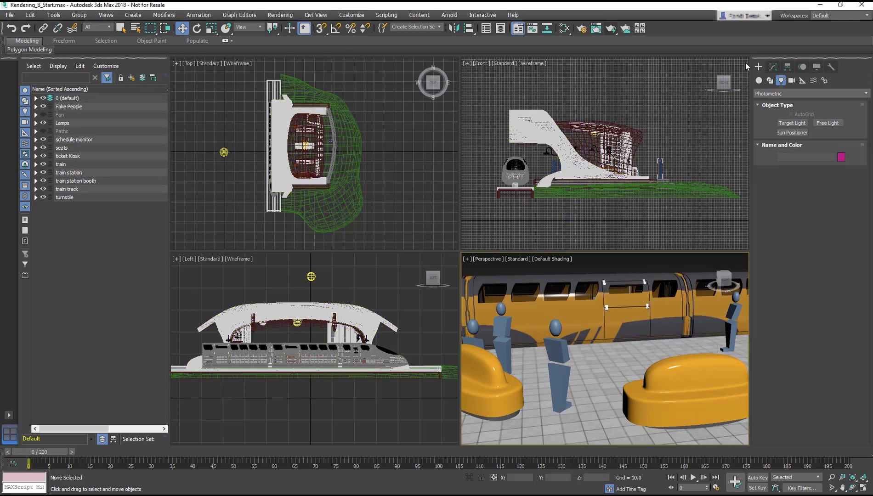
click(773, 67)
click(297, 322)
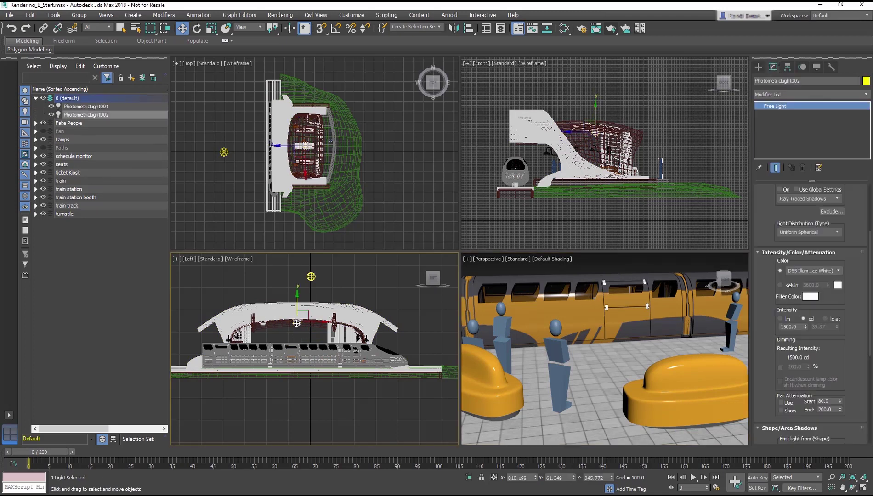
double_click(789, 326)
text(3000)
key(Return)
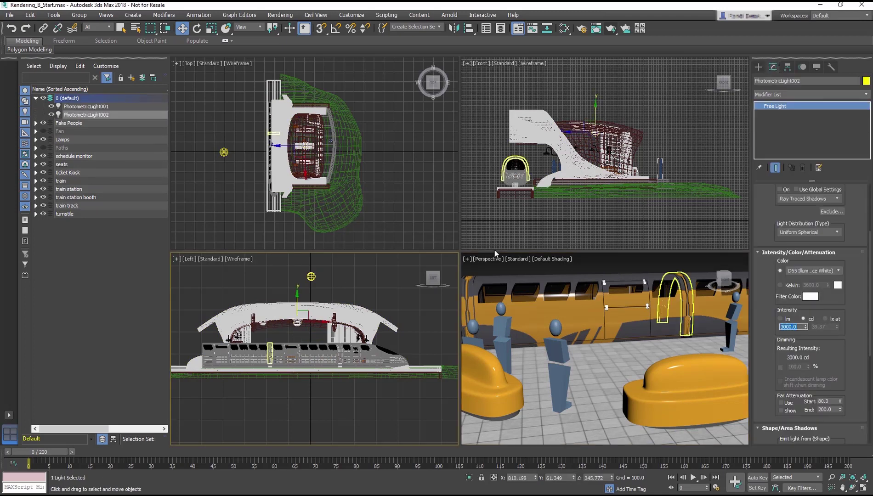
right_click(469, 267)
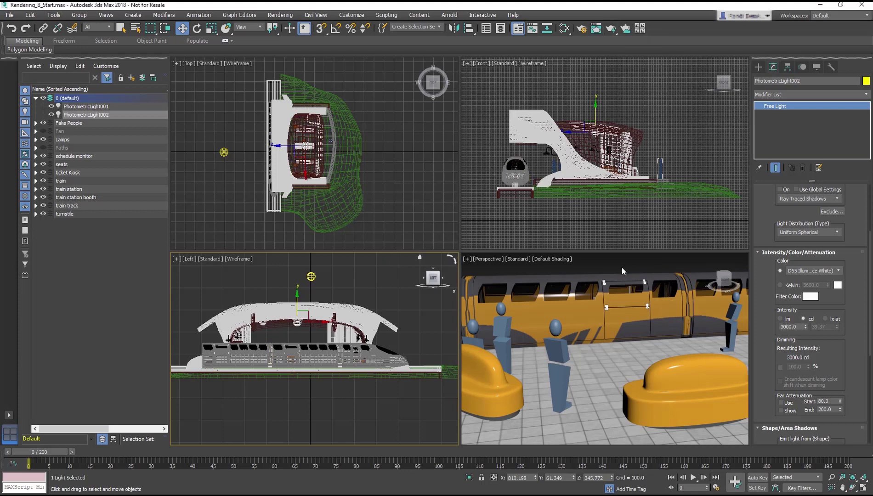
Render the brighter platform, then draw a targeted physical camera aimed at the station in Front view.
click(612, 35)
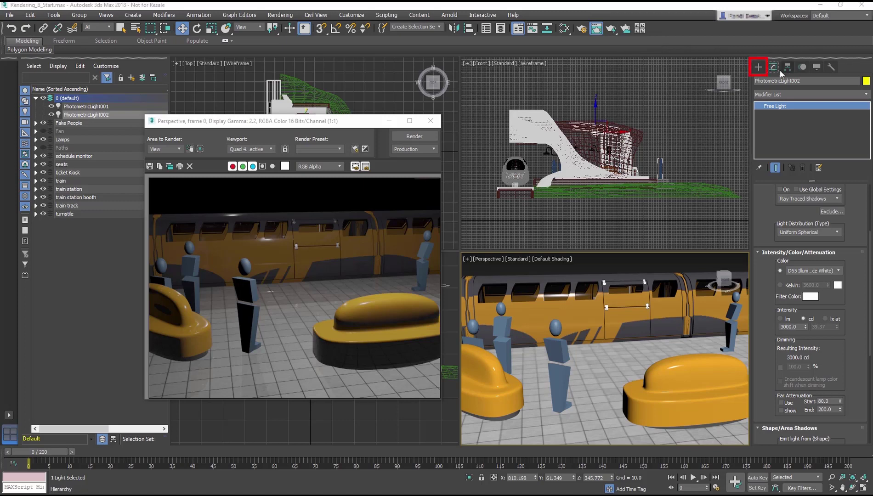
click(757, 68)
click(791, 81)
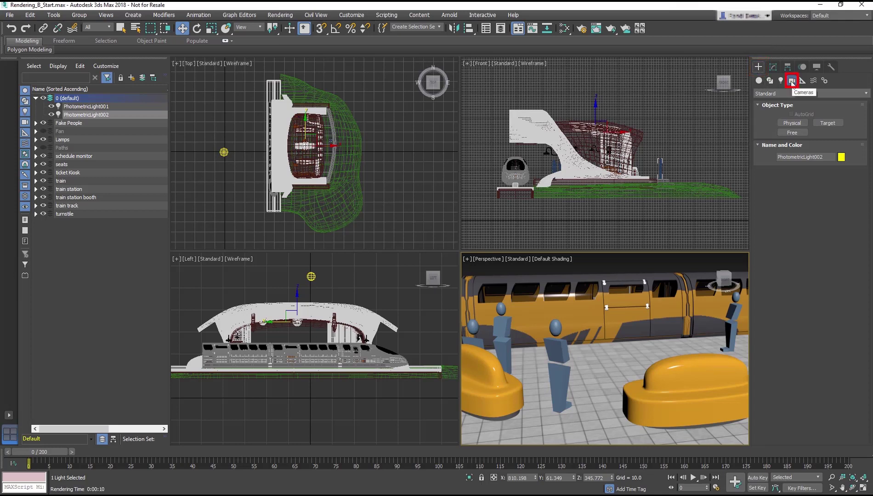
click(793, 123)
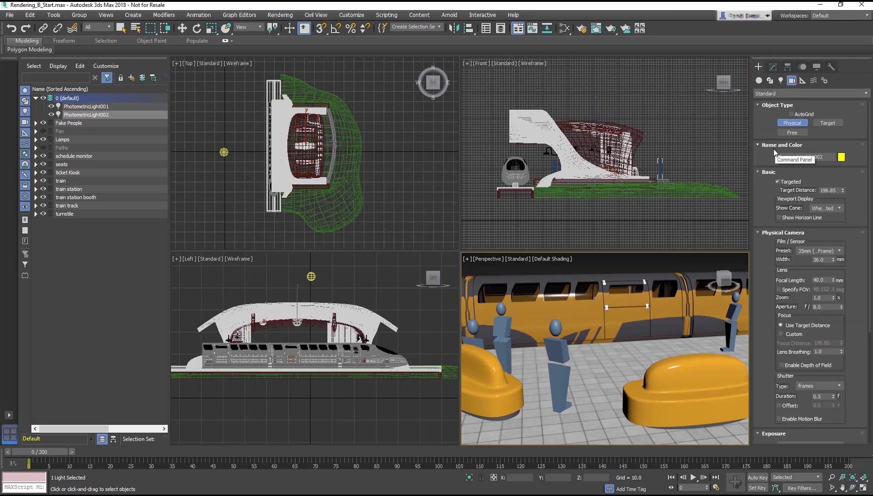
middle_drag(497, 137, 551, 141)
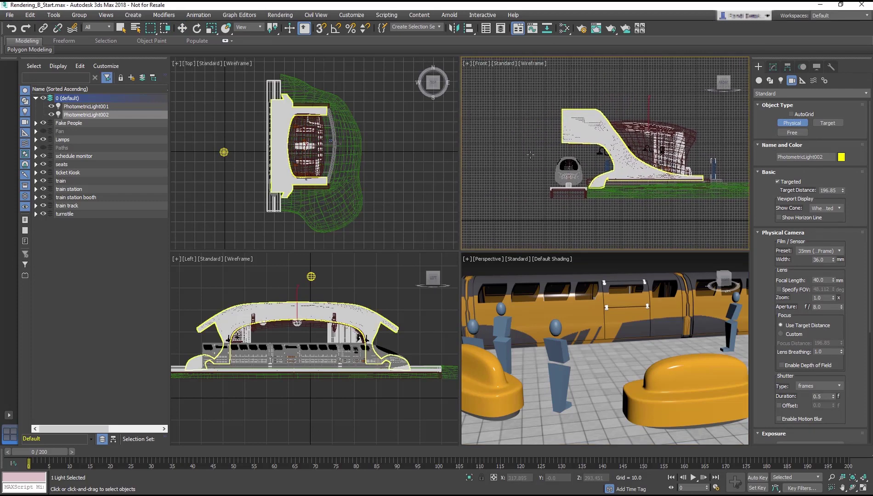
drag(532, 168, 630, 164)
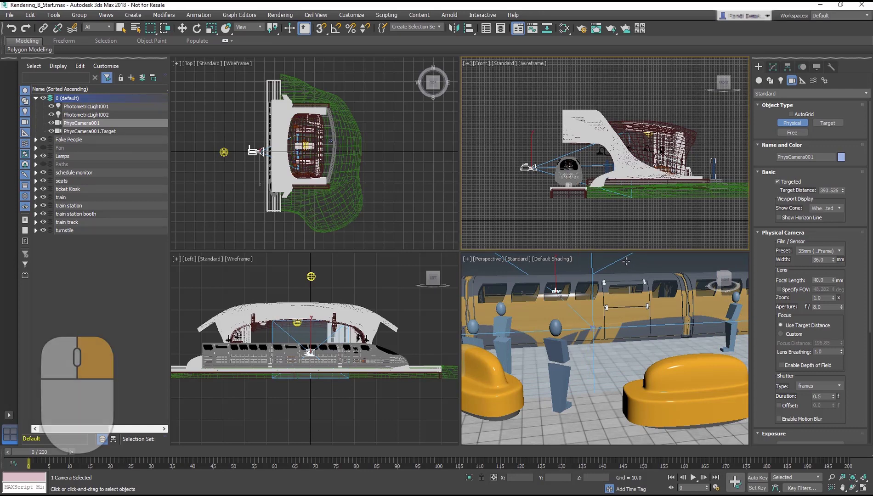
Look through PhysCamera001 in the Perspective viewport and move it toward the platform.
right_click(626, 261)
key(c)
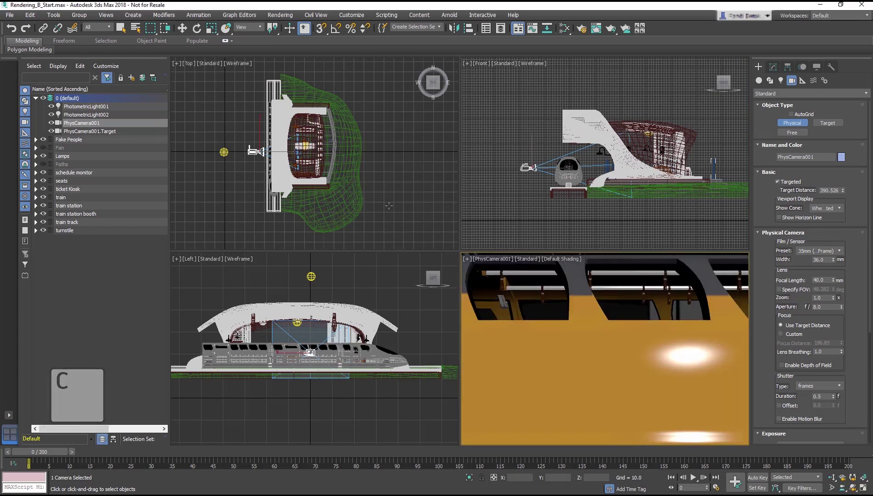
key(w)
drag(268, 143, 332, 150)
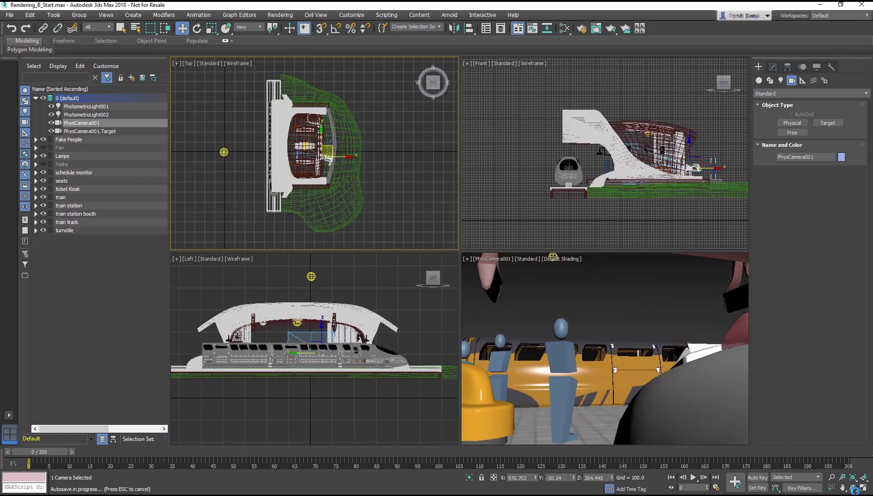
Truck and orbit the camera toward the train and floor, then delete it.
click(842, 488)
drag(637, 352, 657, 367)
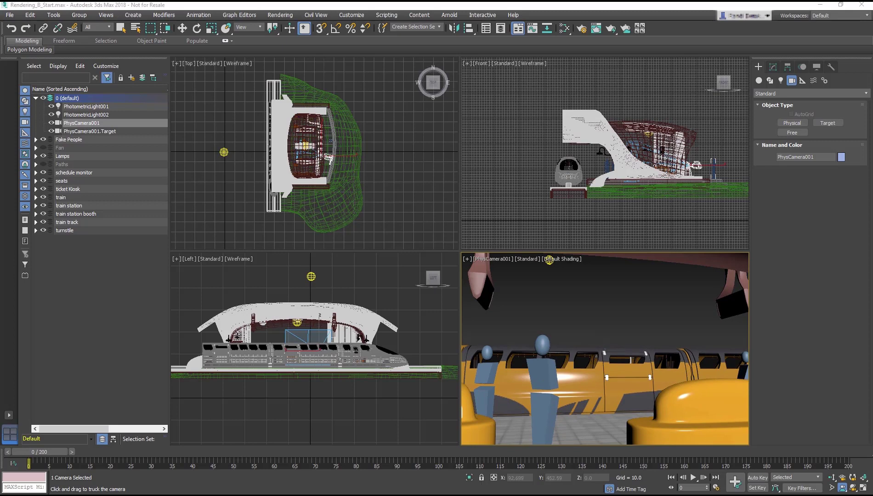
click(854, 489)
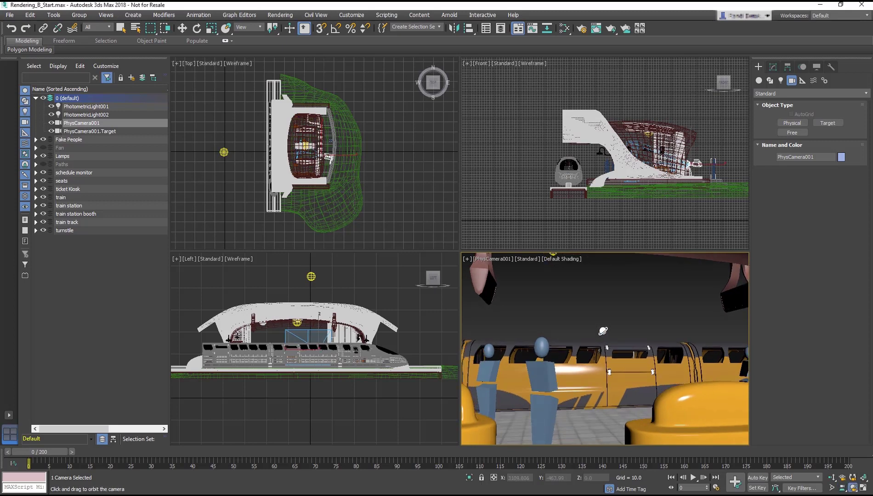
drag(605, 330, 596, 346)
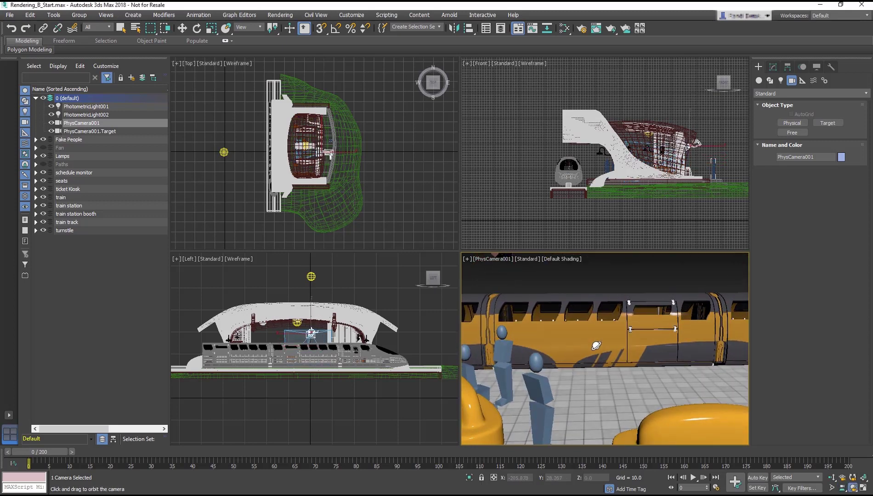
key(Delete)
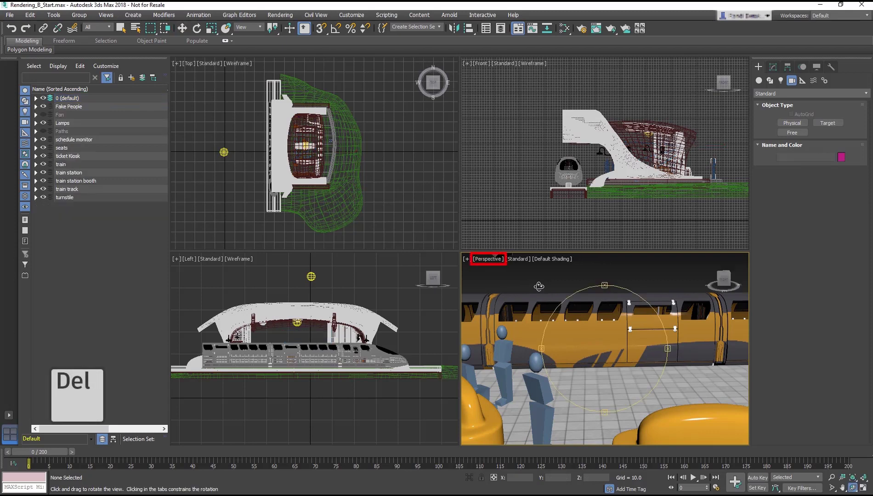
Reframe the Perspective view on the train and benches and create a physical camera from it.
right_click(682, 272)
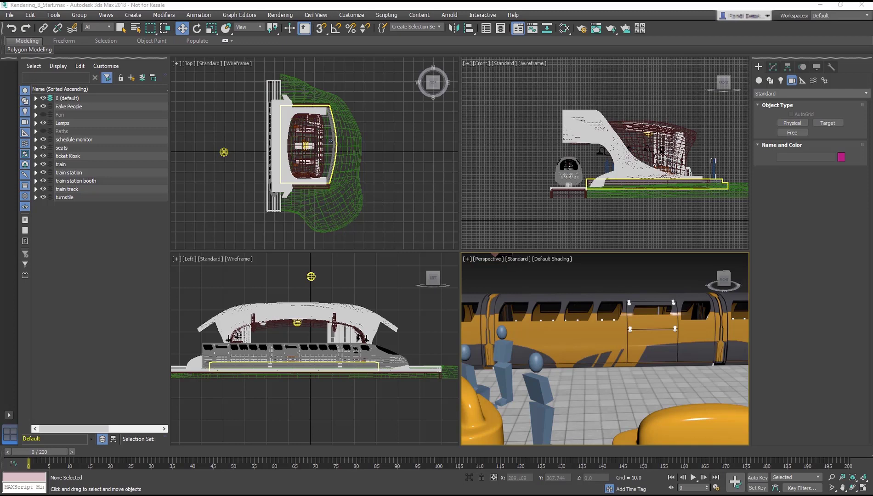
scroll(606, 279, up, 5)
middle_drag(617, 279, 577, 302)
key(ctrl+c)
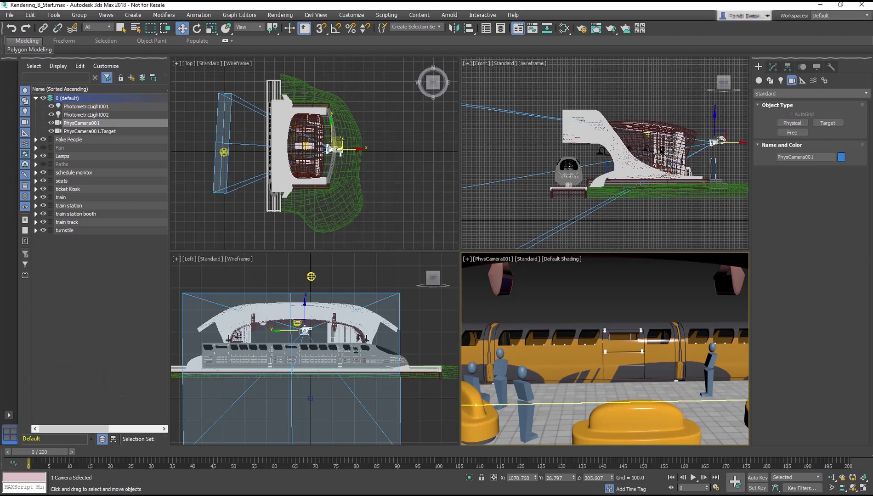
Nudge PhysCamera001 slightly left and down in Front view and activate its camera viewport.
drag(341, 141, 349, 138)
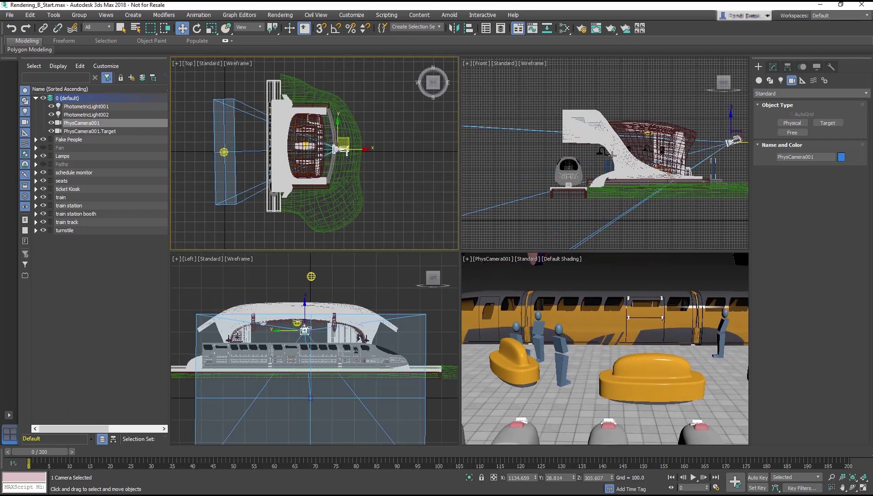
click(739, 134)
drag(738, 132, 731, 136)
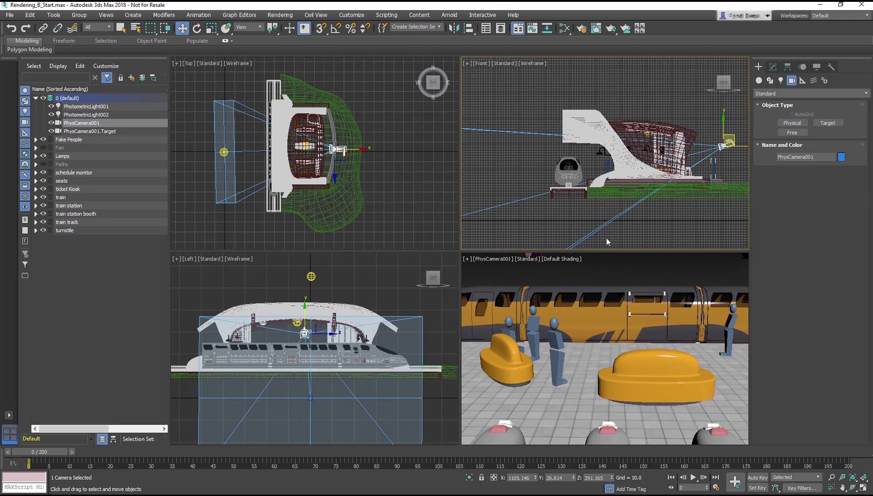
right_click(612, 274)
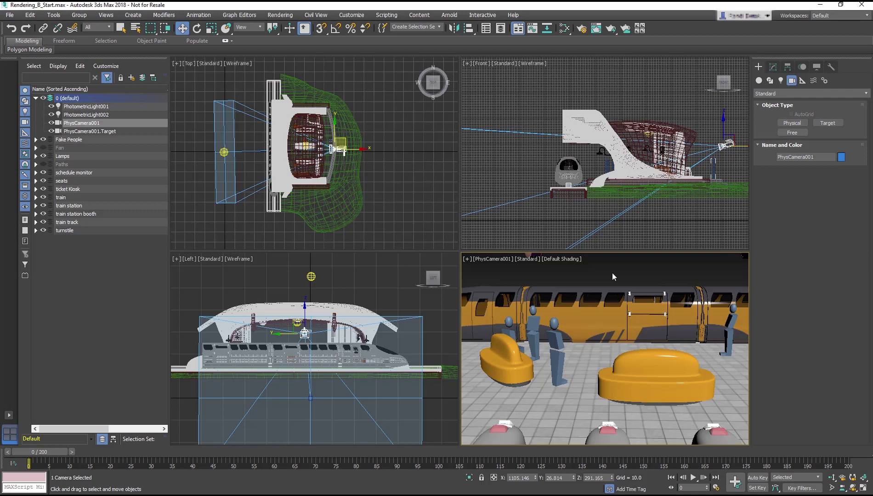
In Render Setup, set Time Output to the Active Time Segment, frames 0 to 200.
click(581, 29)
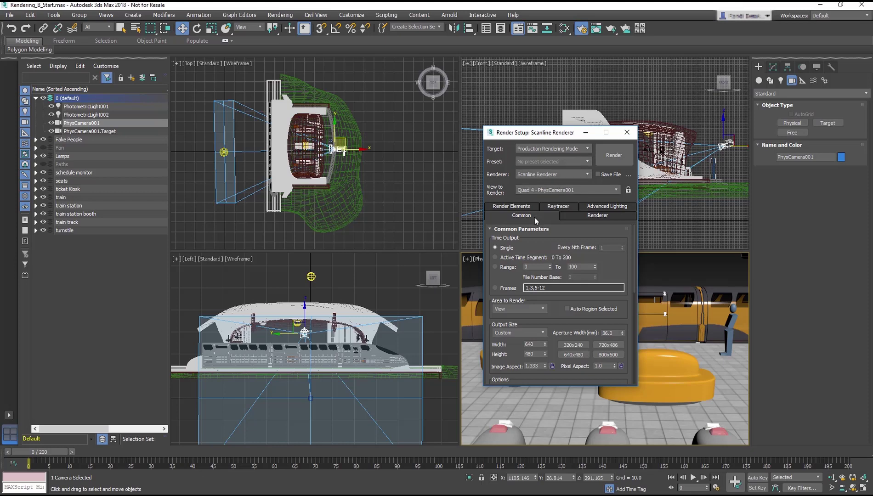
click(513, 260)
scroll(617, 260, down, 5)
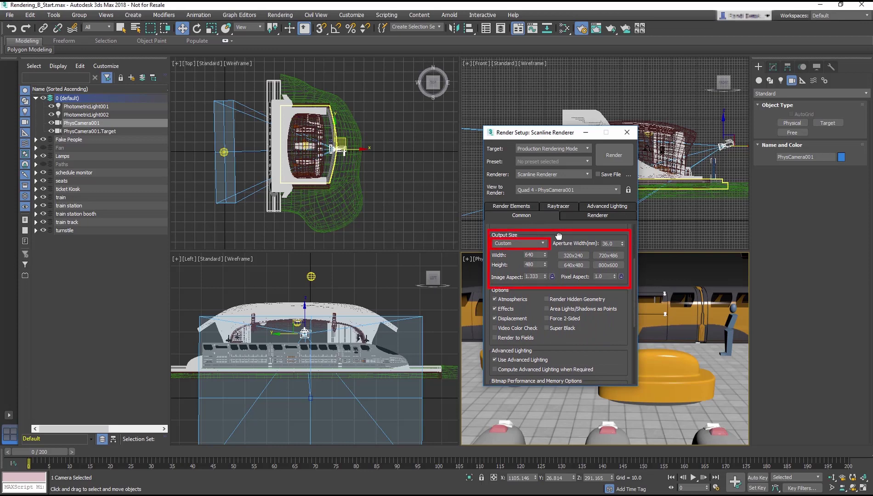
Set the output size to the HDTV (video) format at the 480×270 preset.
click(544, 243)
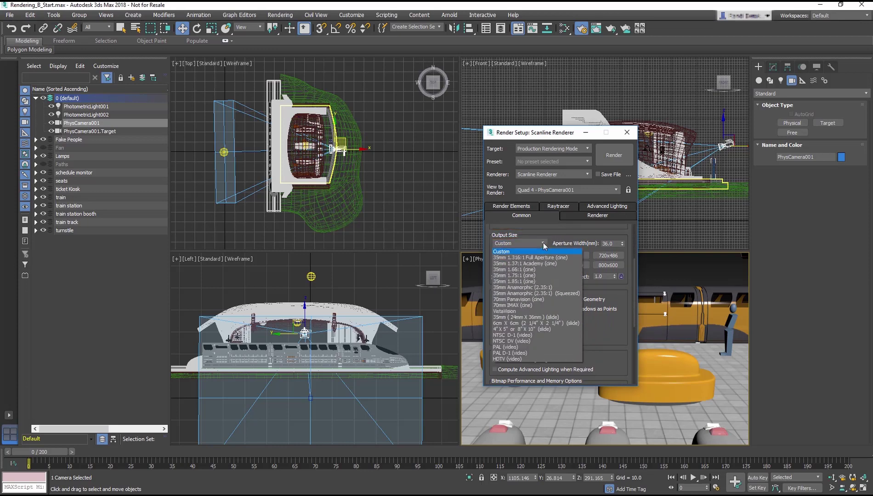
click(527, 360)
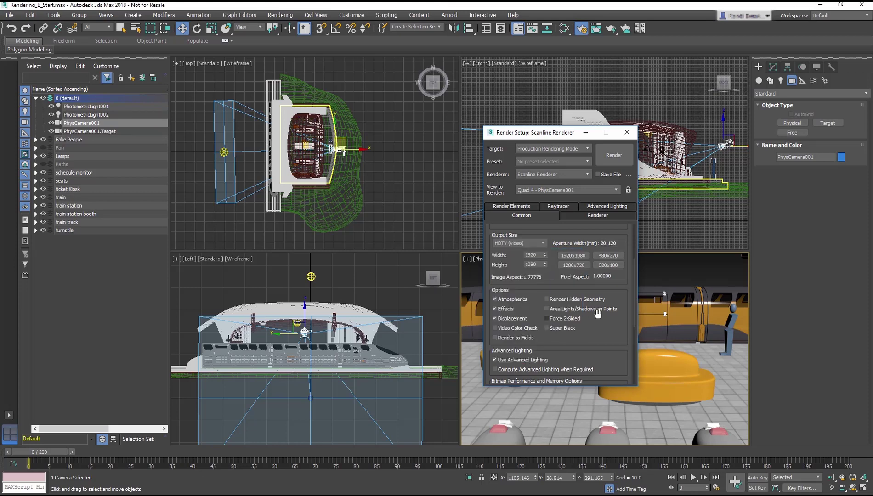
click(609, 256)
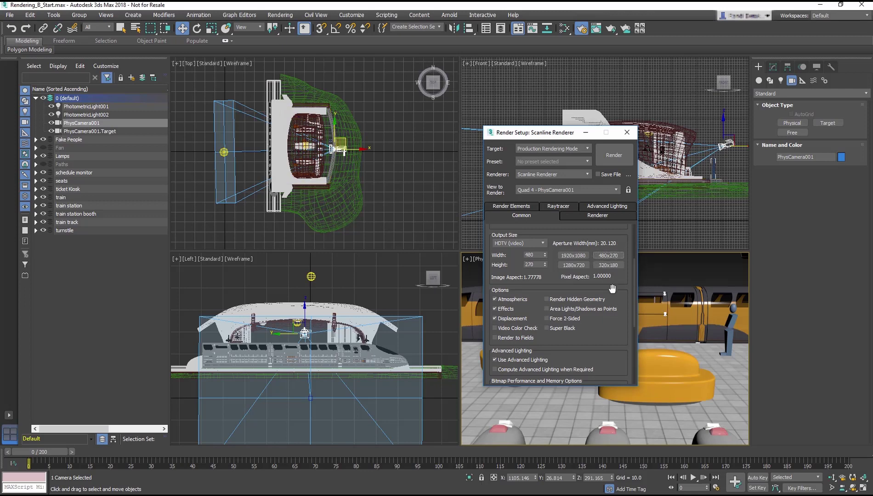
scroll(612, 291, down, 5)
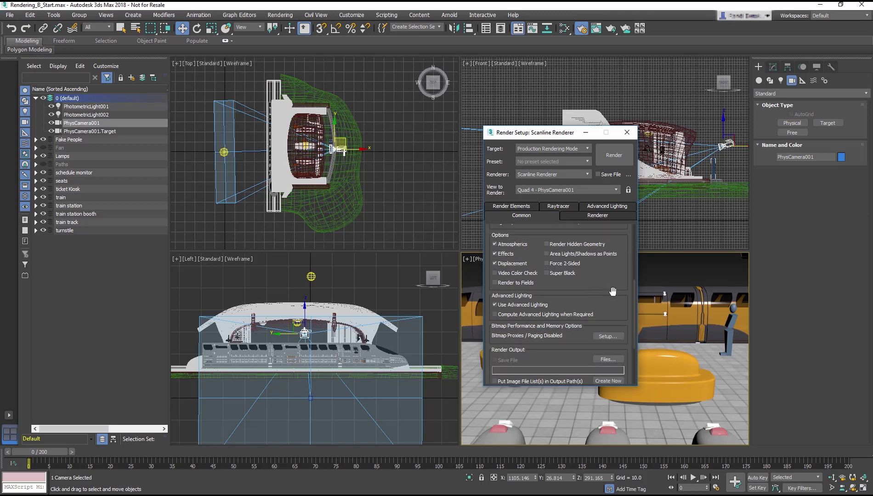
scroll(590, 278, down, 3)
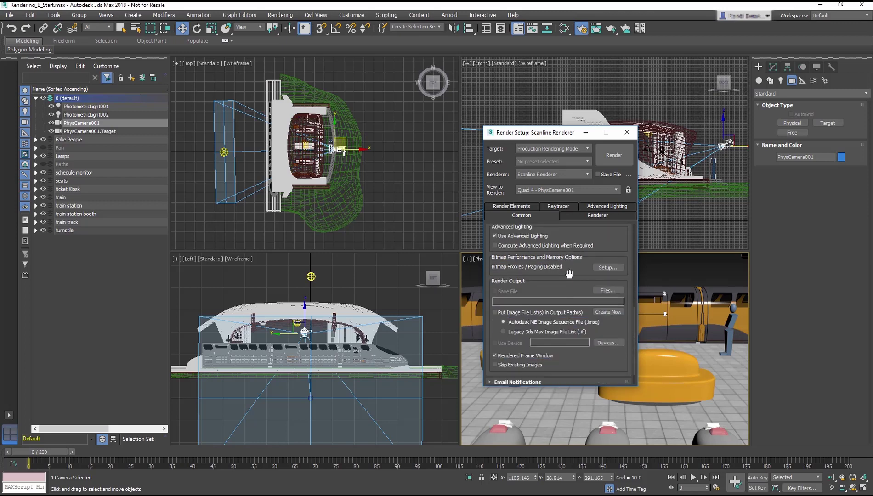
scroll(571, 280, down, 1)
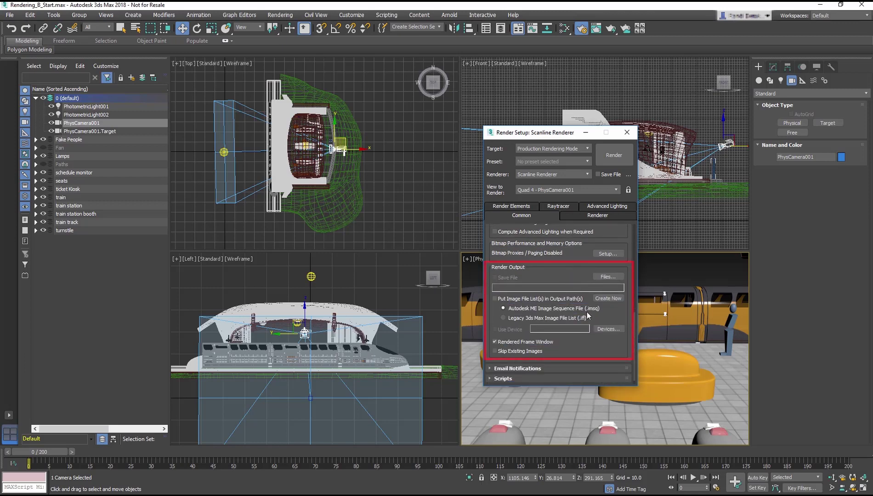
Name the render output file Rendering_B_Final in the renderoutput folder, with AVI File (*.avi) as the type.
click(614, 277)
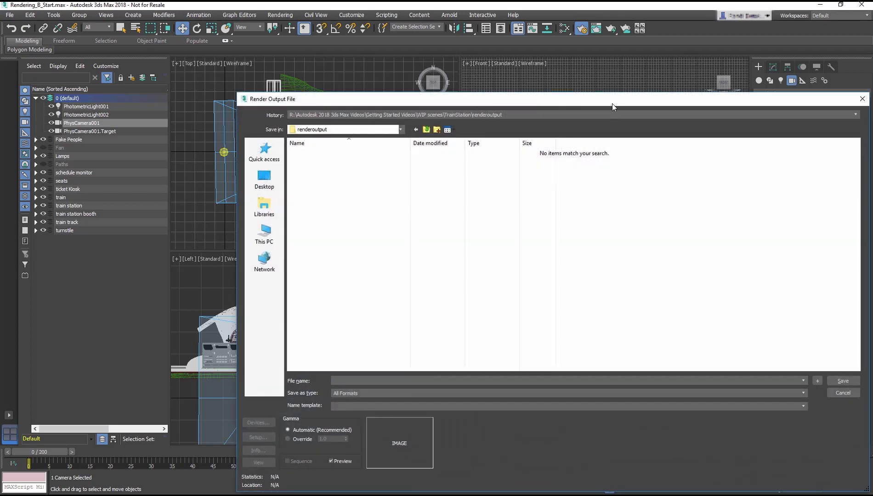
drag(611, 104, 545, 53)
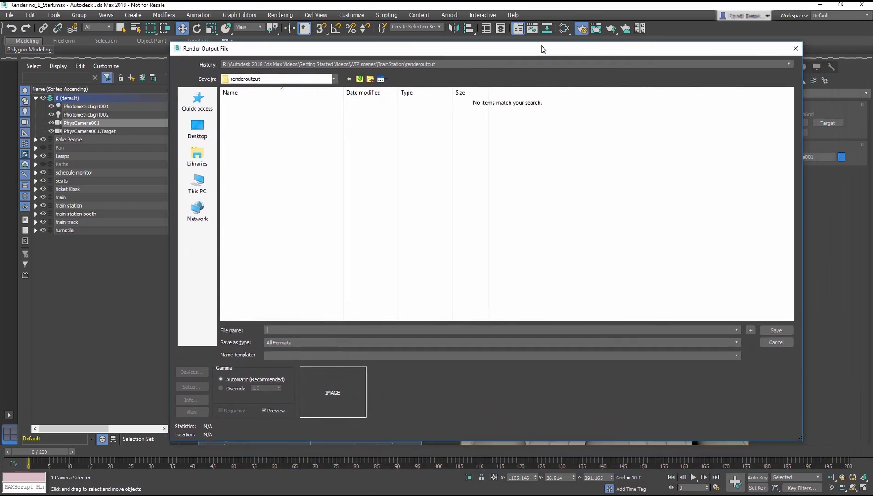
text(Rendering_Final)
click(292, 331)
text(B_)
click(287, 343)
key(j)
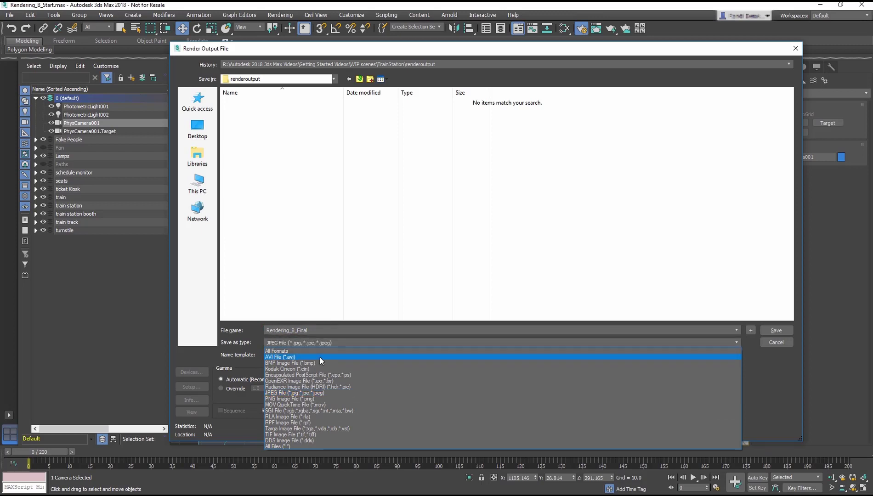
click(319, 358)
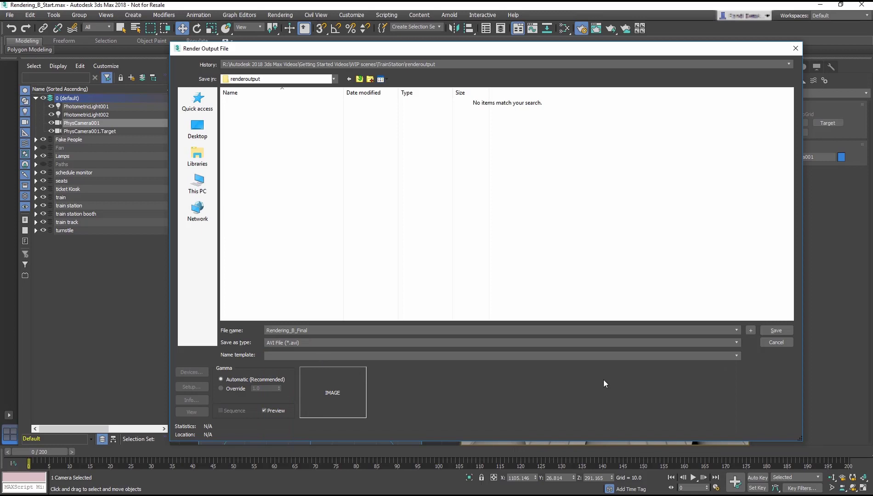
Save Rendering_B_Final.avi as the output, using MJPEG Compressor at quality 100.
click(775, 330)
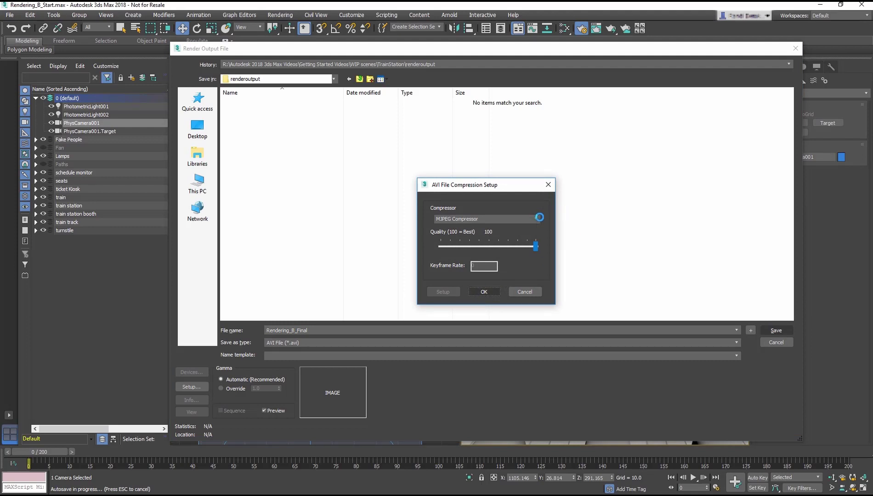
click(536, 219)
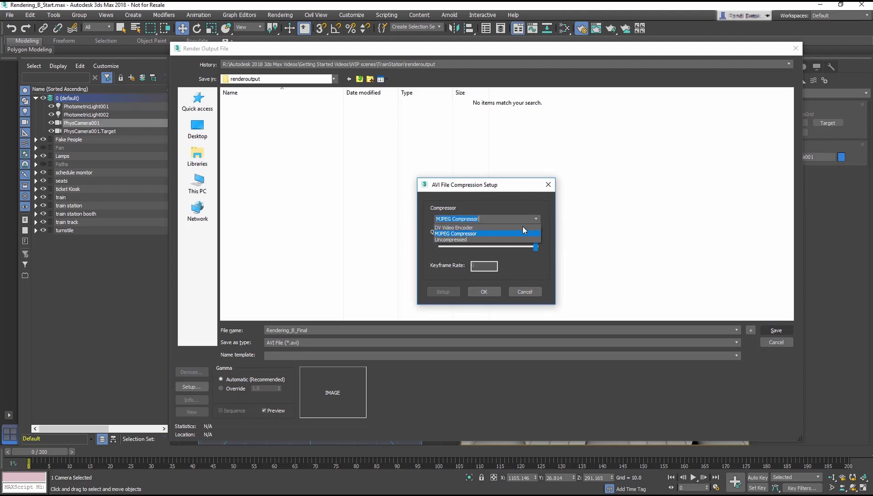
click(480, 232)
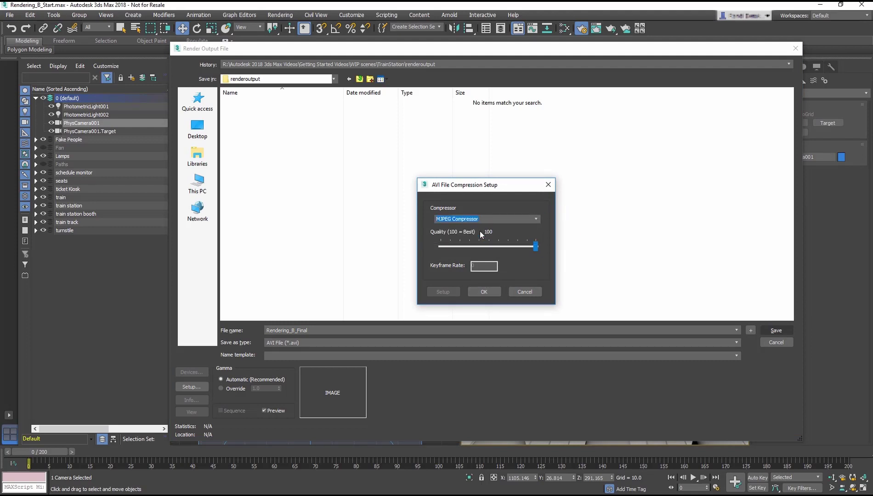
click(536, 246)
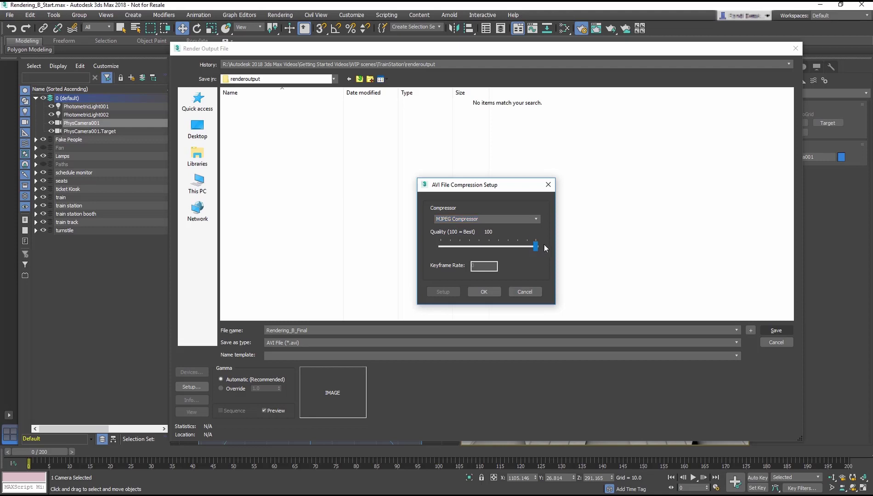
click(480, 293)
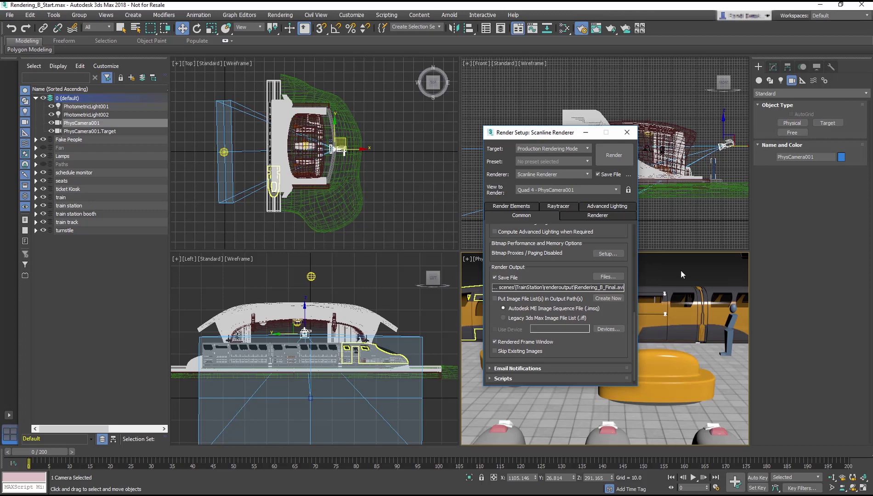
Render the 201-frame animation to Rendering_B_Final.avi, with the frame and progress windows moved apart.
click(603, 156)
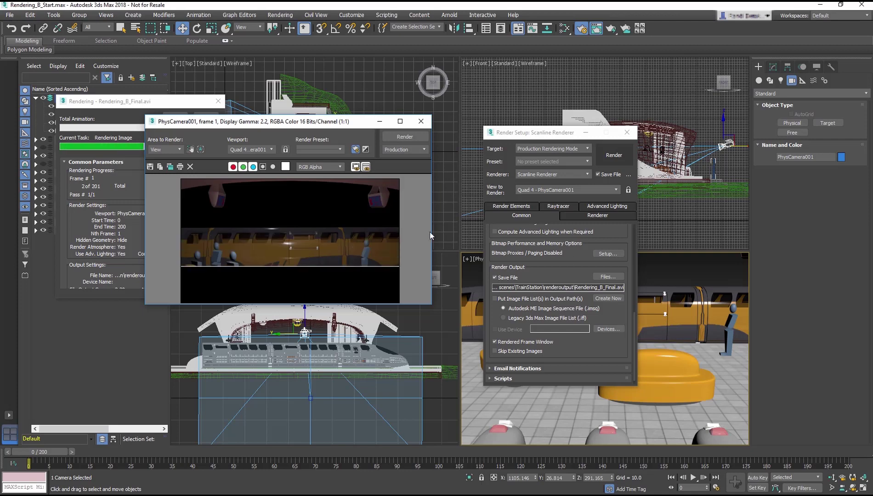
drag(303, 123, 420, 147)
drag(167, 103, 189, 135)
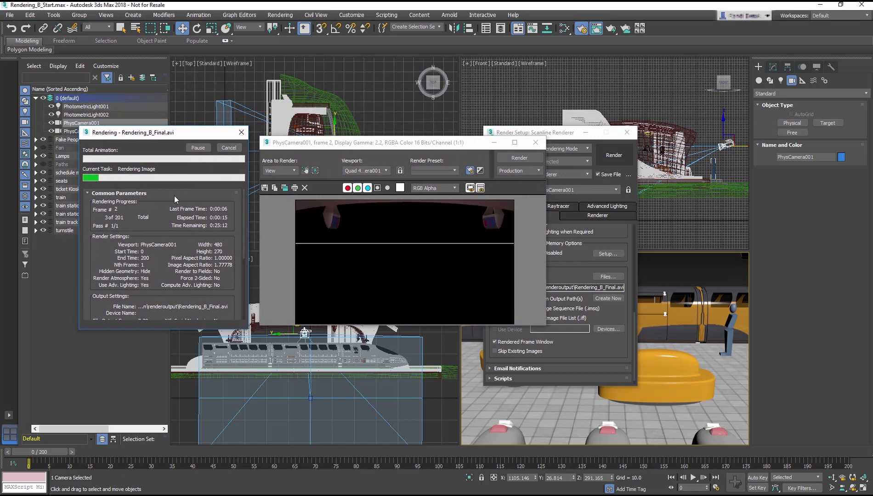